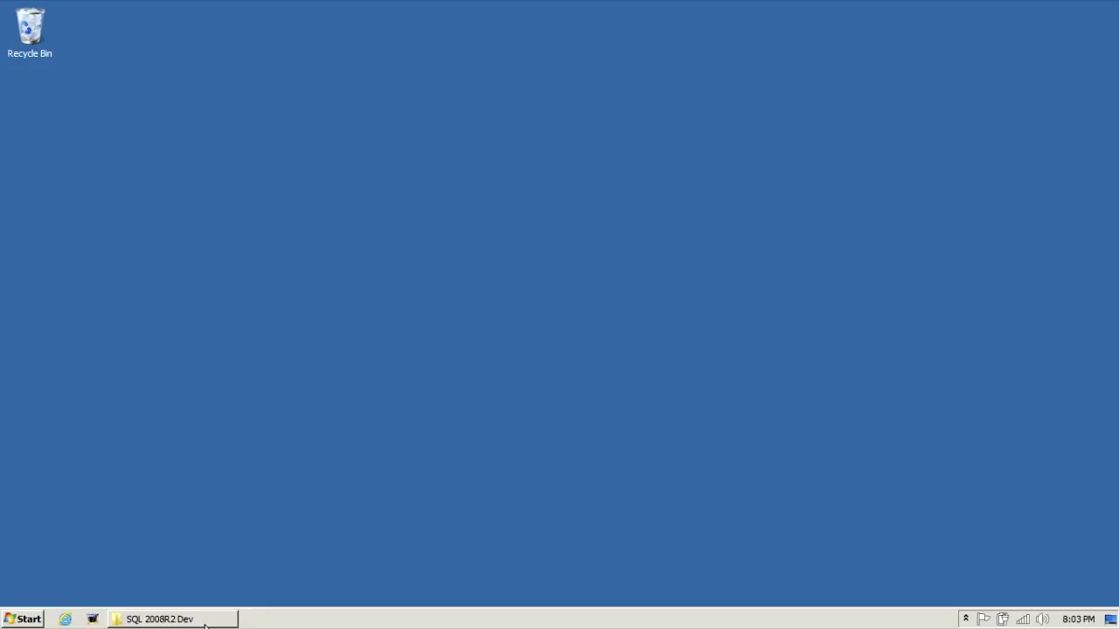
# - Bring back the SQL 2008R2 Dev disc window and launch its setup program
pyautogui.click(205, 623)
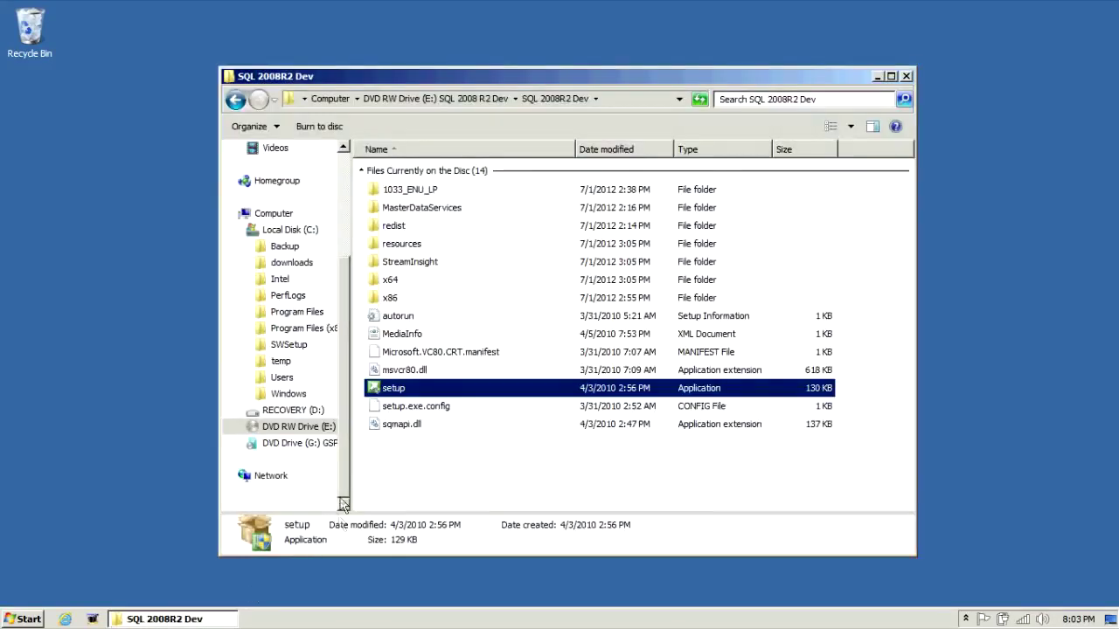
pyautogui.doubleClick(391, 389)
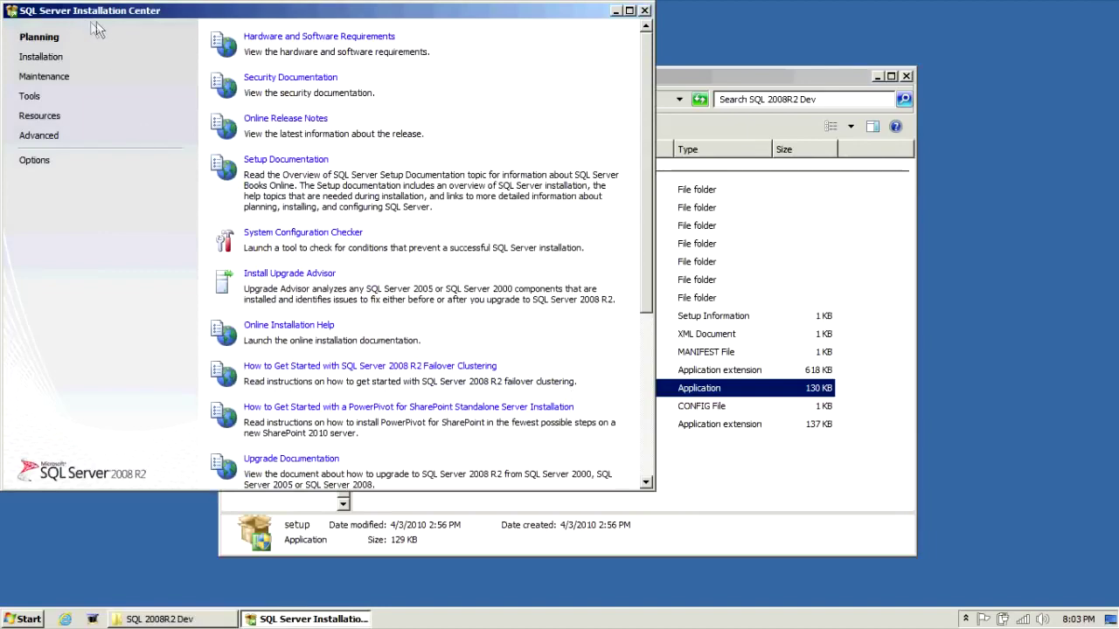
# - Start a new stand-alone installation and accept the 7 passed setup support rules
pyautogui.click(48, 61)
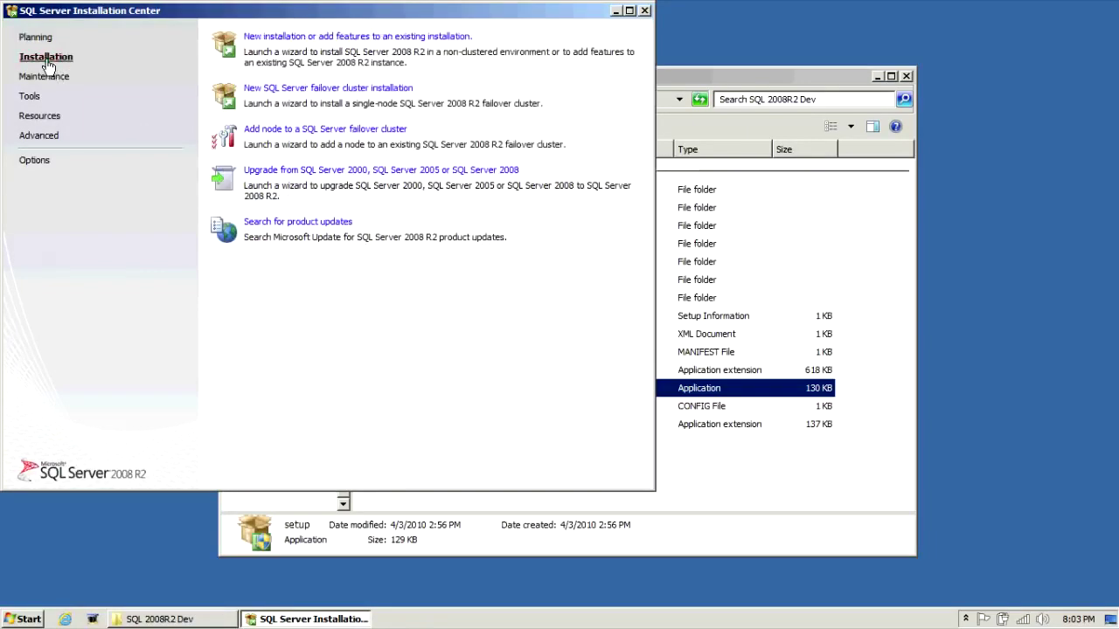
pyautogui.click(279, 39)
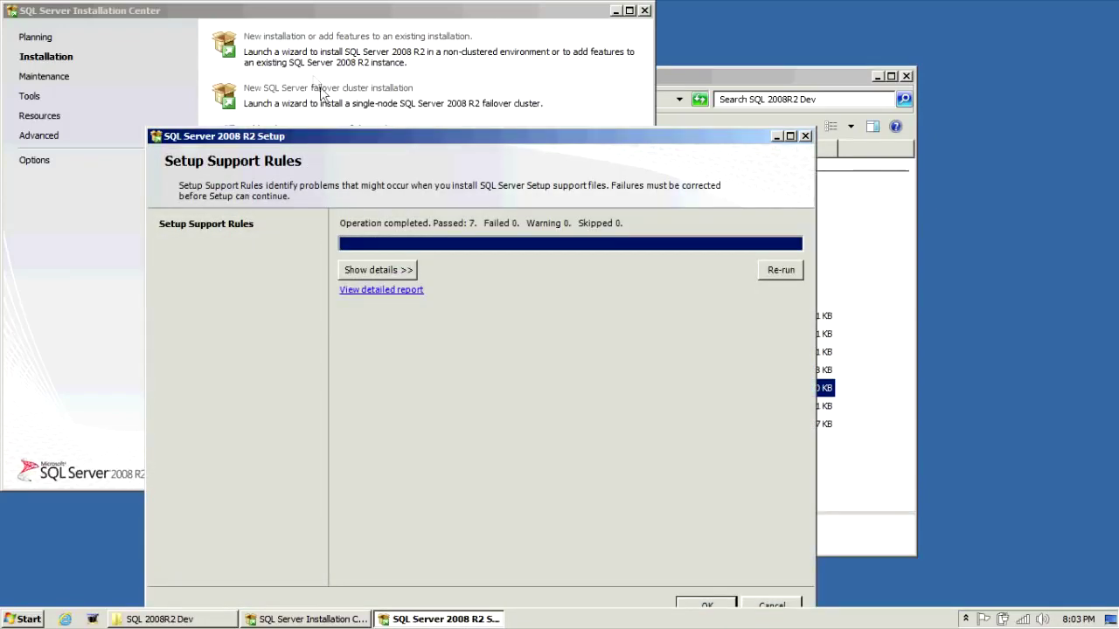
pyautogui.moveTo(340, 140); pyautogui.dragTo(353, 91)
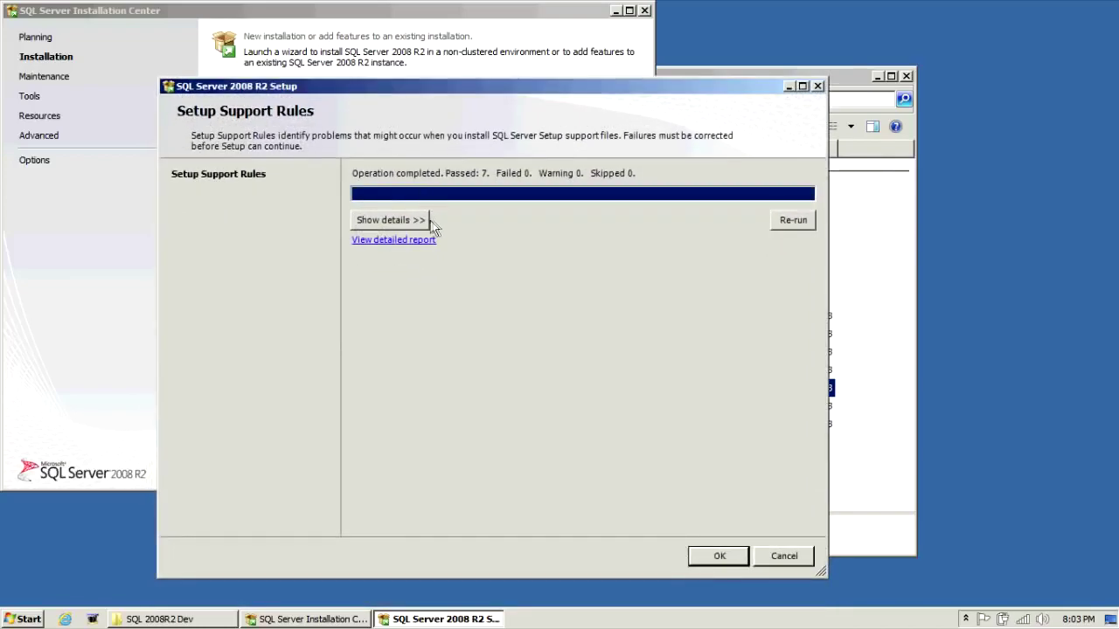
pyautogui.click(391, 220)
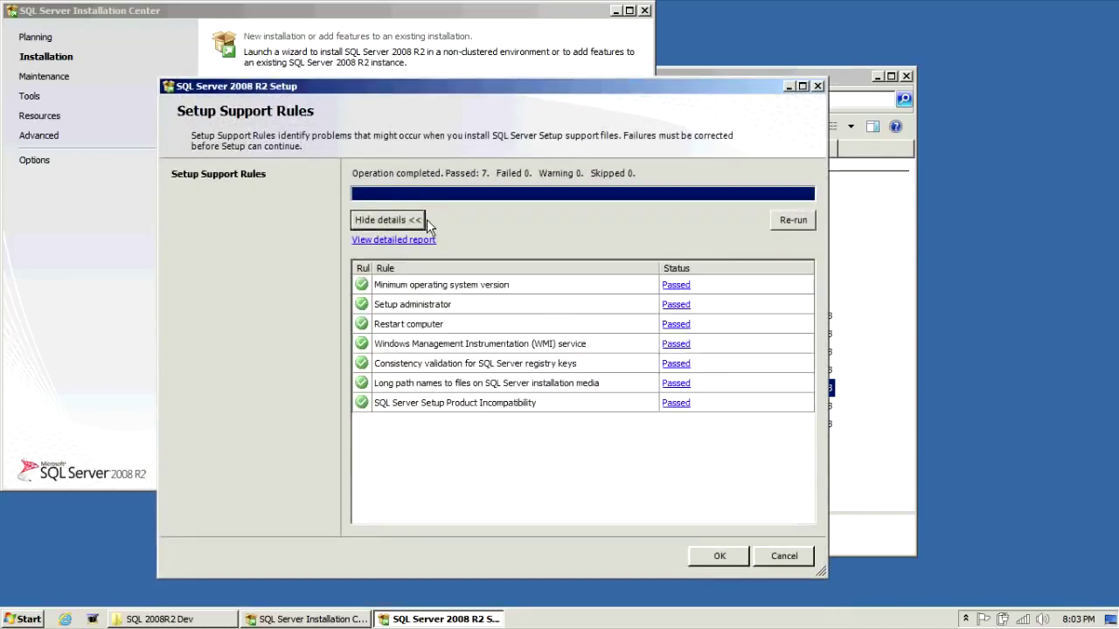
pyautogui.click(717, 558)
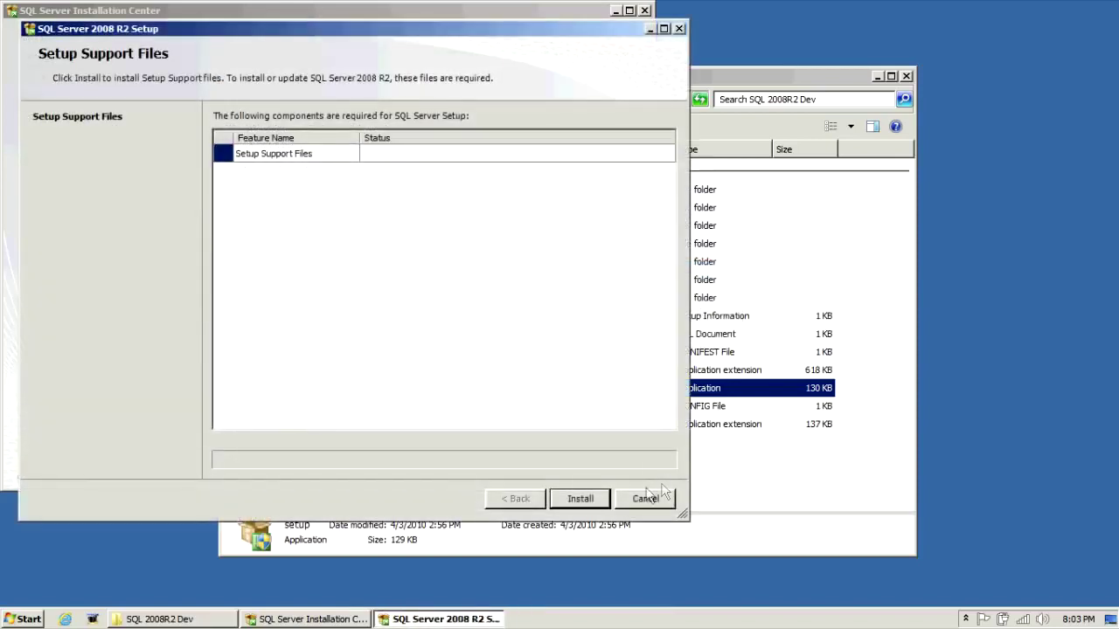
# - Install the setup support files; the rules check shows 10 passed and one Windows Firewall warning
pyautogui.click(594, 505)
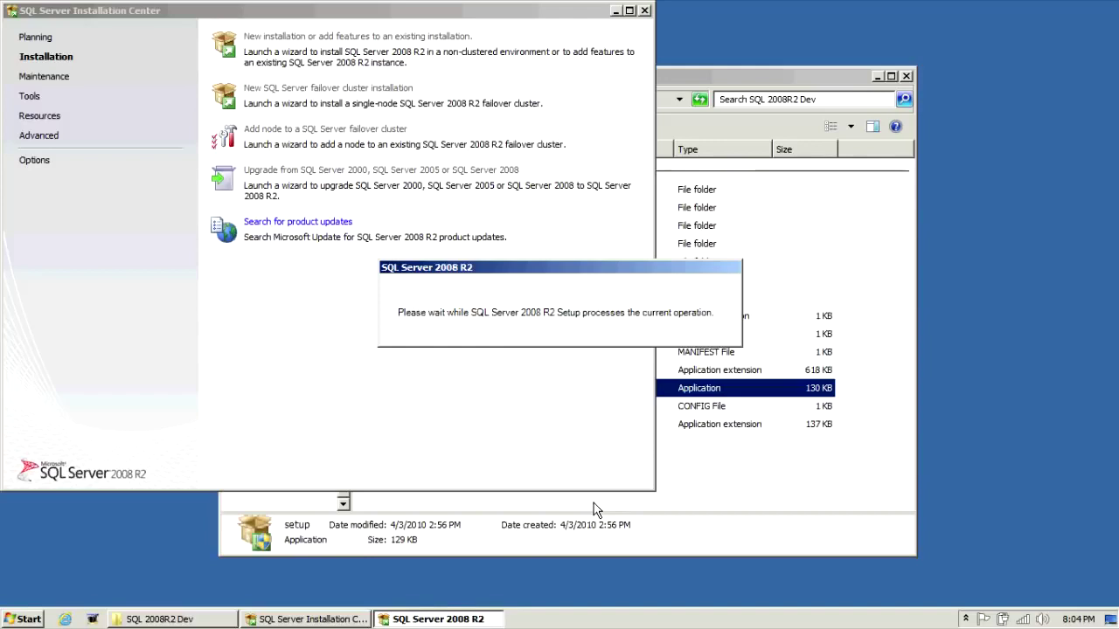
pyautogui.click(93, 620)
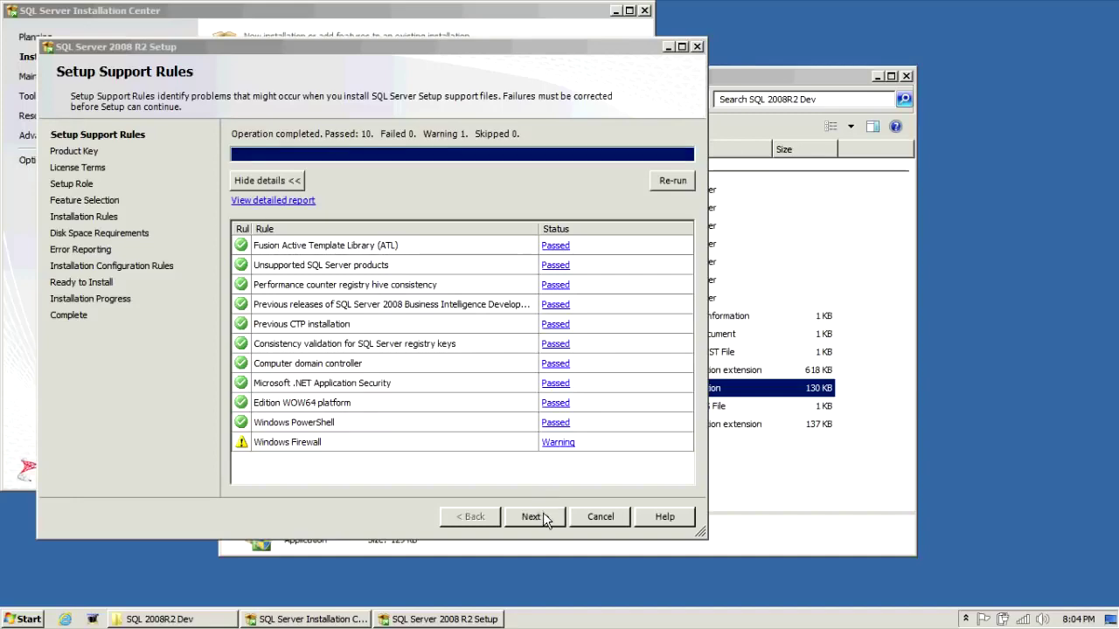
# - Continue past the Evaluation edition product key and accept the license terms
pyautogui.click(545, 519)
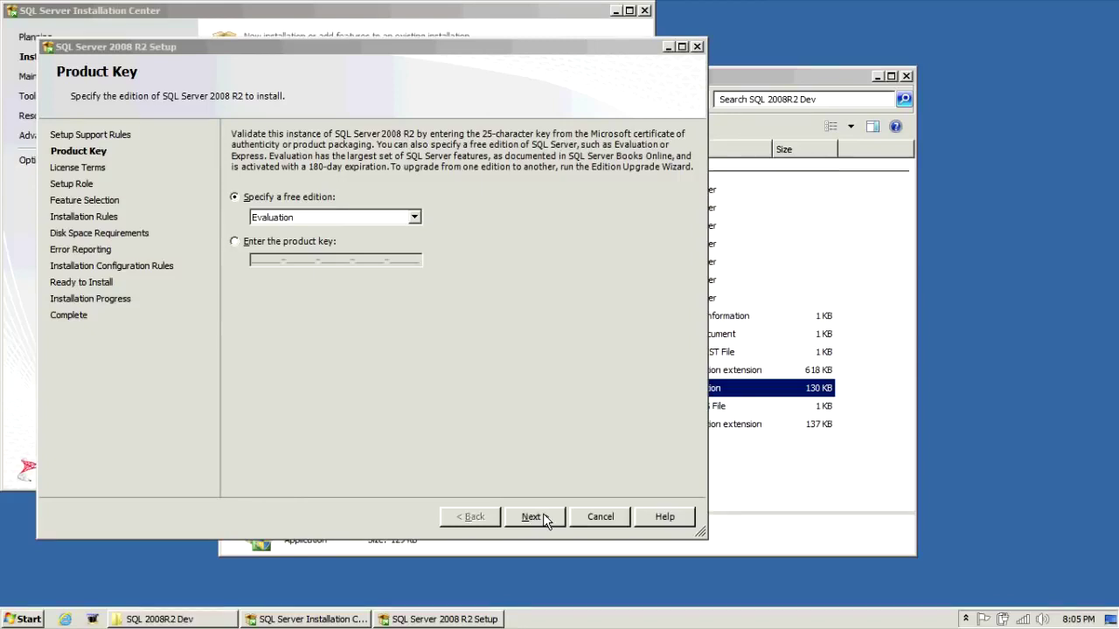
pyautogui.click(543, 516)
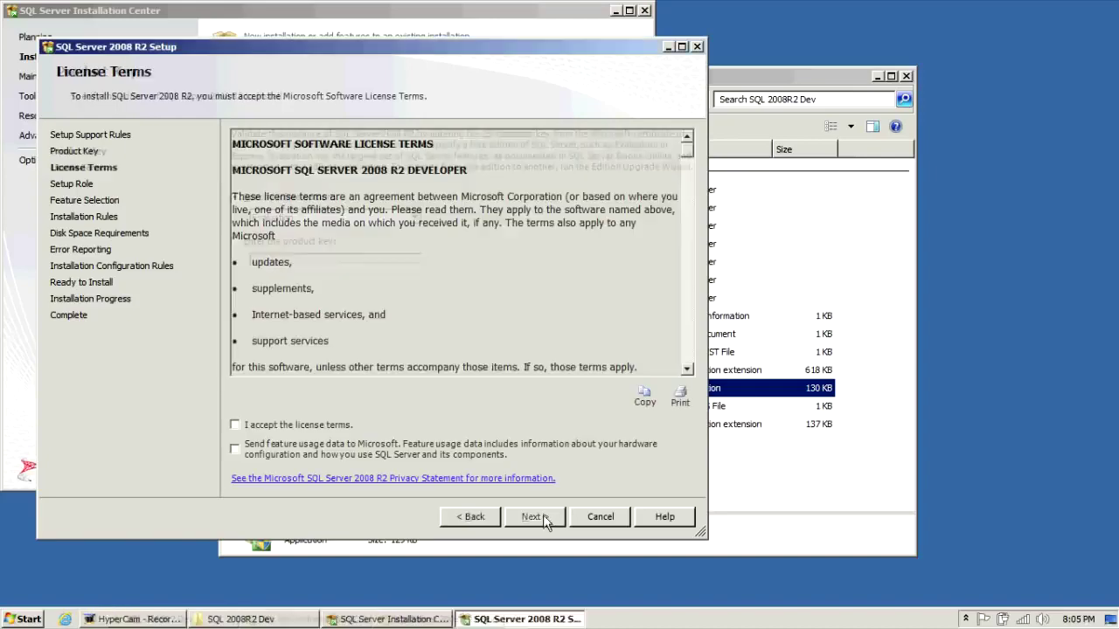
pyautogui.click(338, 427)
pyautogui.click(535, 517)
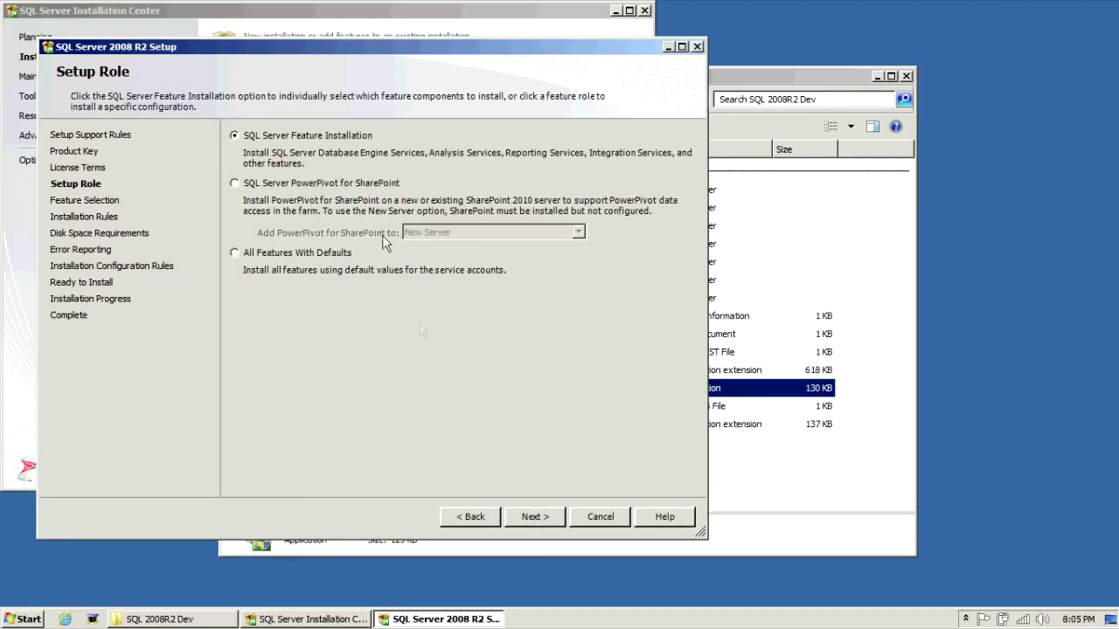
# - Select Database Engine Services, Management Tools - Basic and Complete, and Full-Text Search
pyautogui.click(535, 516)
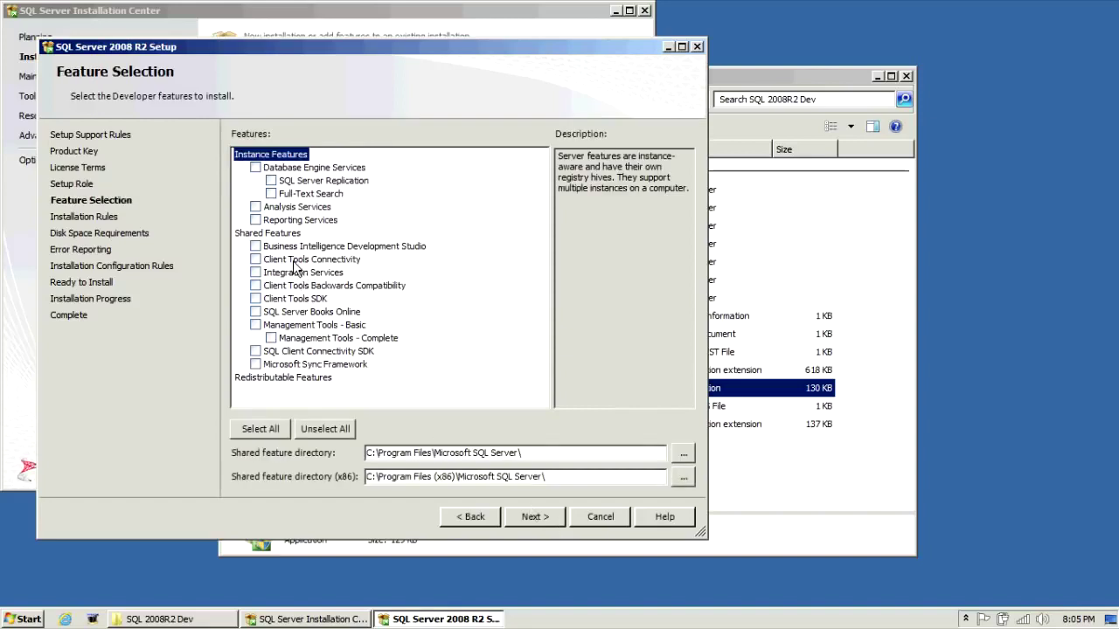
pyautogui.click(256, 167)
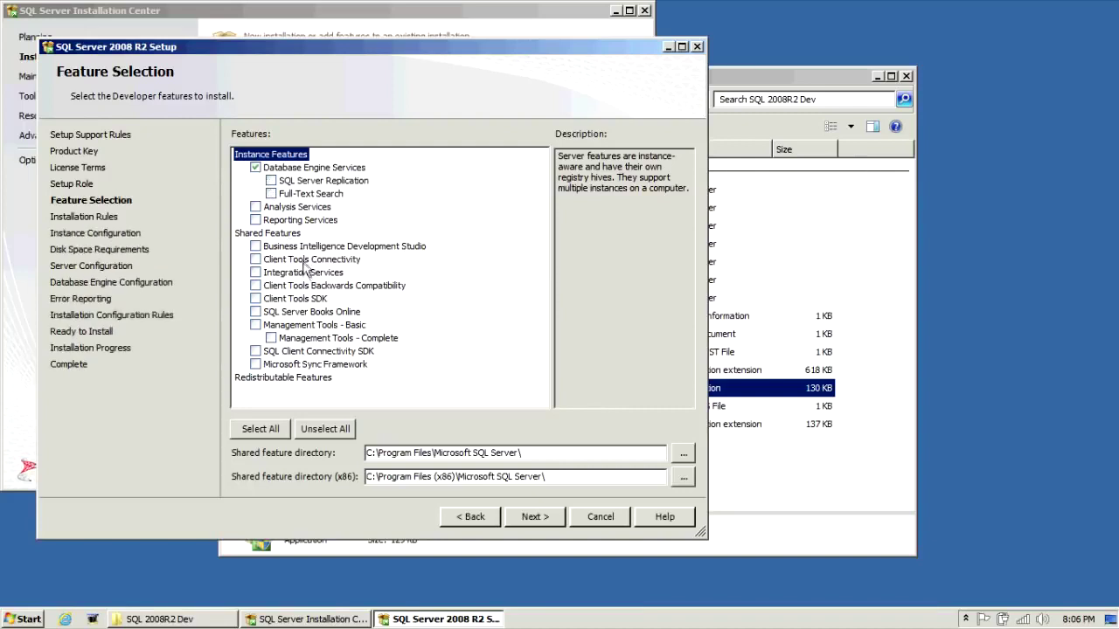
pyautogui.click(256, 325)
pyautogui.click(271, 193)
# - Add BIDS, Integration Services, Books Online, and the client connectivity, compatibility and SDK tools
pyautogui.click(255, 260)
pyautogui.click(256, 246)
pyautogui.click(255, 272)
pyautogui.click(255, 285)
pyautogui.click(256, 298)
pyautogui.click(255, 311)
pyautogui.click(256, 351)
pyautogui.click(344, 313)
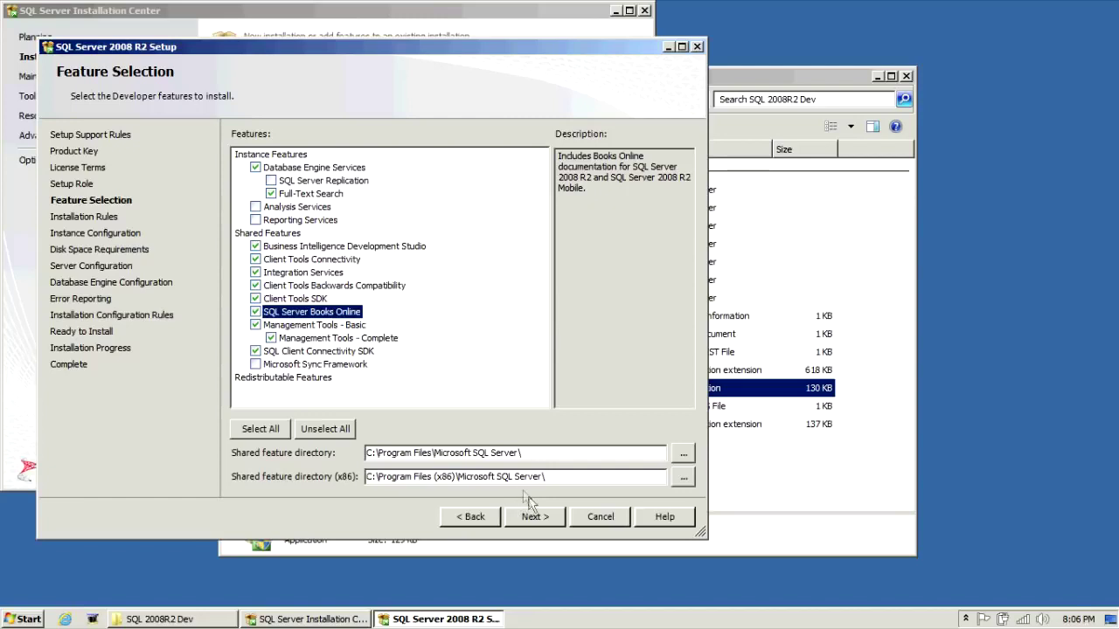
# - Confirm the selected features and pass Installation Rules to reach Instance Configuration
pyautogui.click(544, 516)
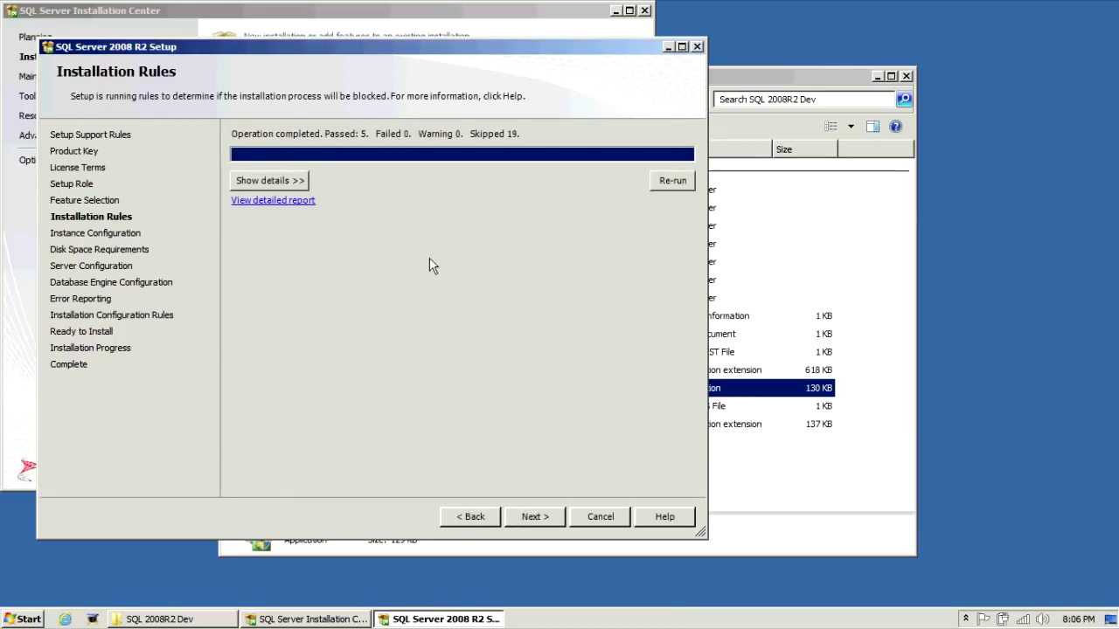
pyautogui.click(538, 517)
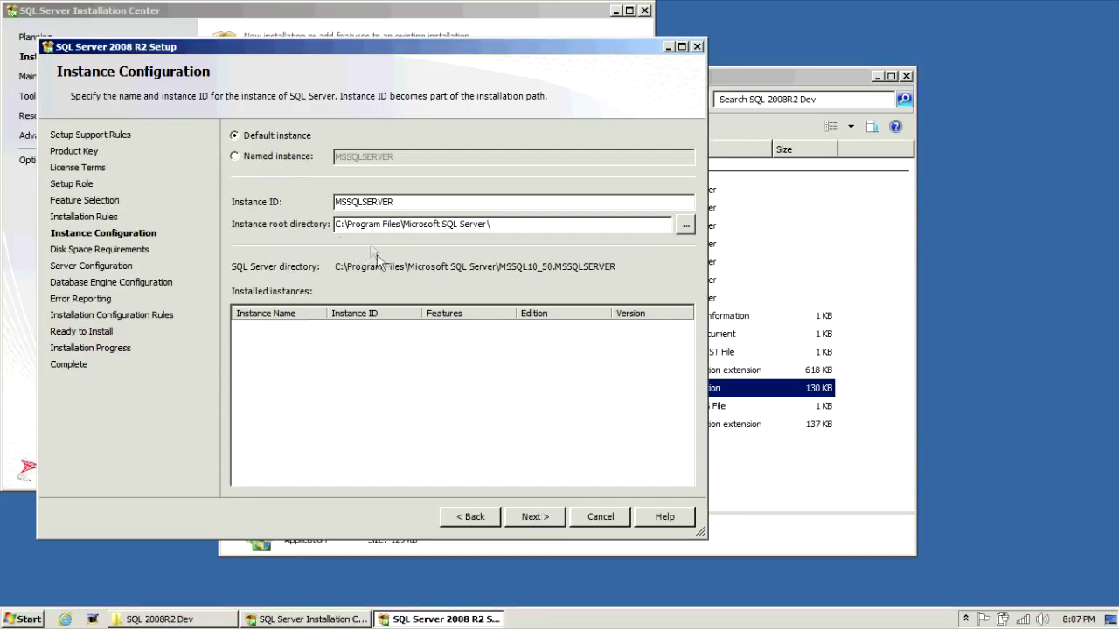
# - Keep the default MSSQLSERVER instance and accept the 4839 MB disk requirement on C:
pyautogui.click(537, 515)
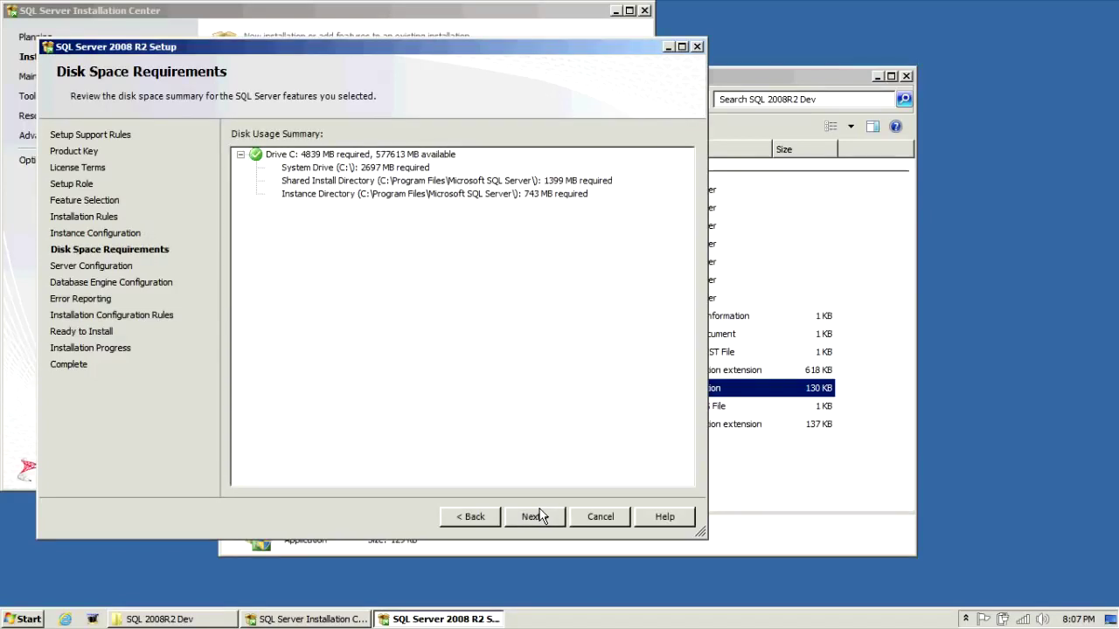
pyautogui.click(535, 517)
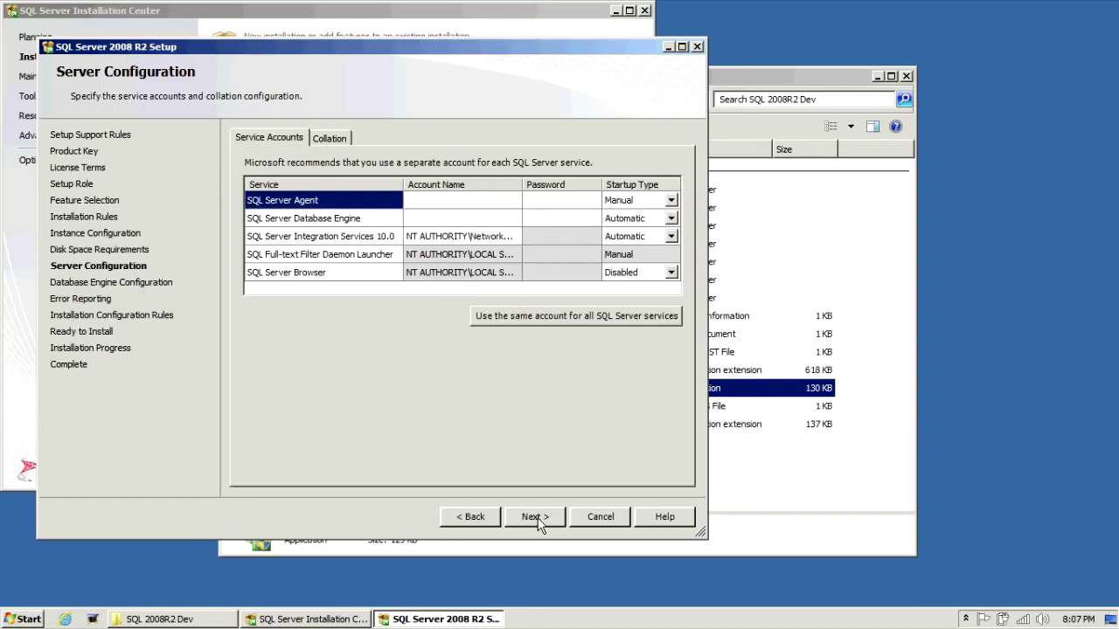
# - Run SQL Server Agent and the Database Engine as SYSTEM, keeping Integration Services' account
pyautogui.click(511, 200)
pyautogui.click(517, 203)
pyautogui.click(515, 202)
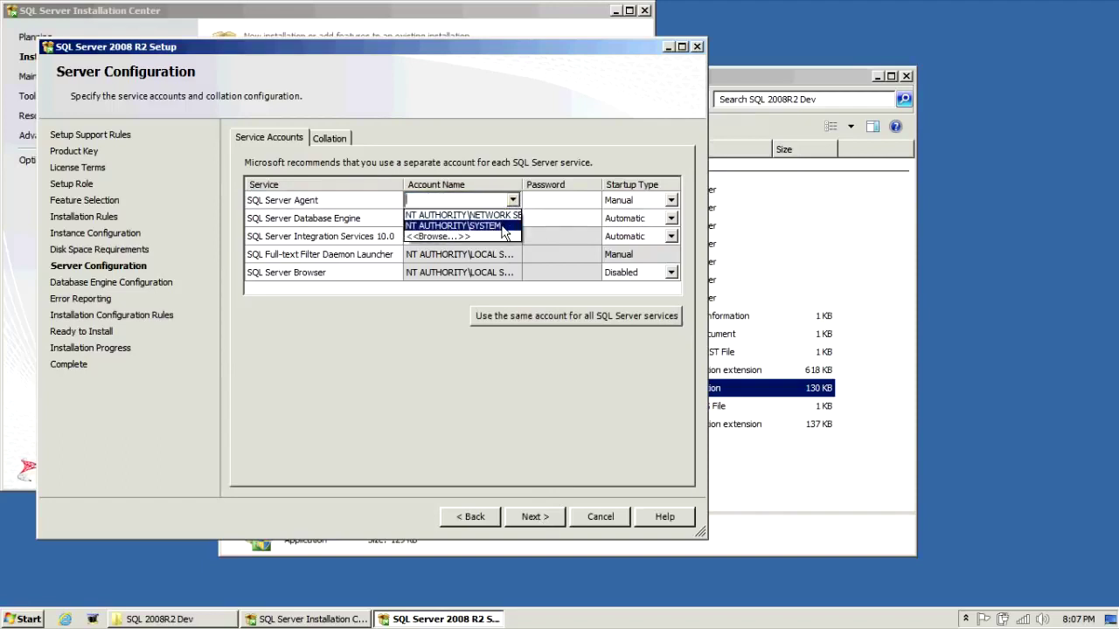
pyautogui.click(504, 226)
pyautogui.click(512, 219)
pyautogui.click(512, 218)
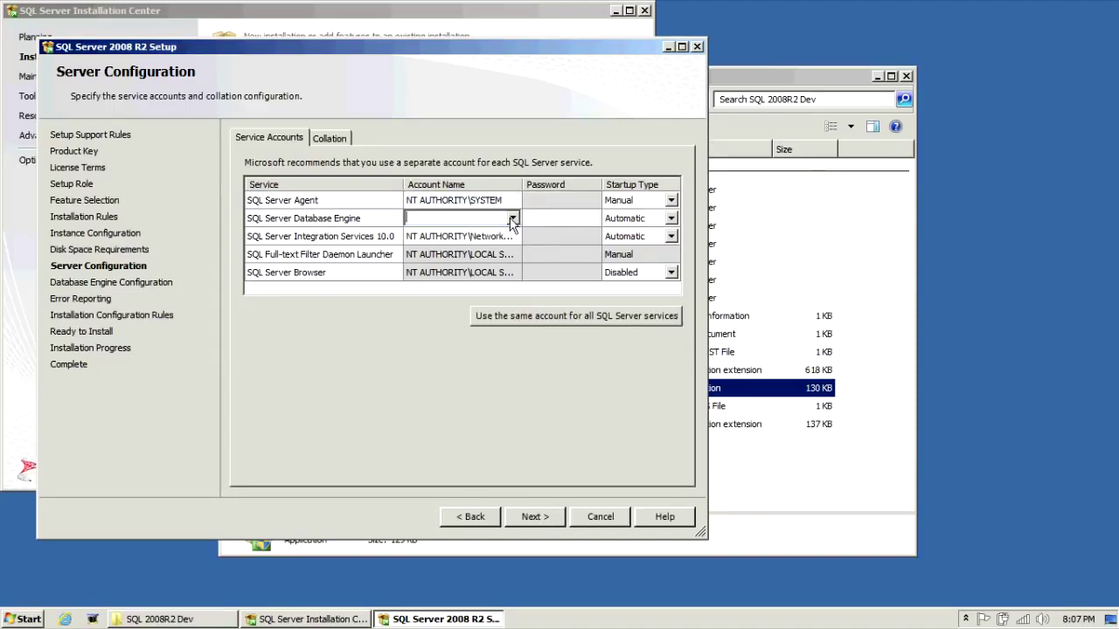
pyautogui.click(512, 218)
pyautogui.click(490, 237)
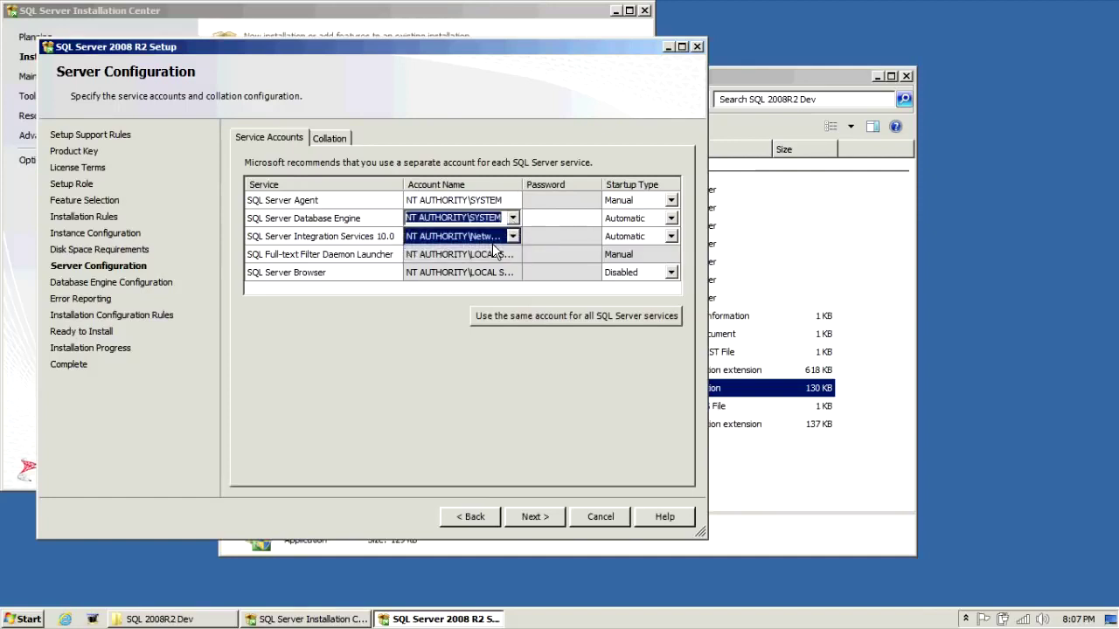
pyautogui.click(528, 252)
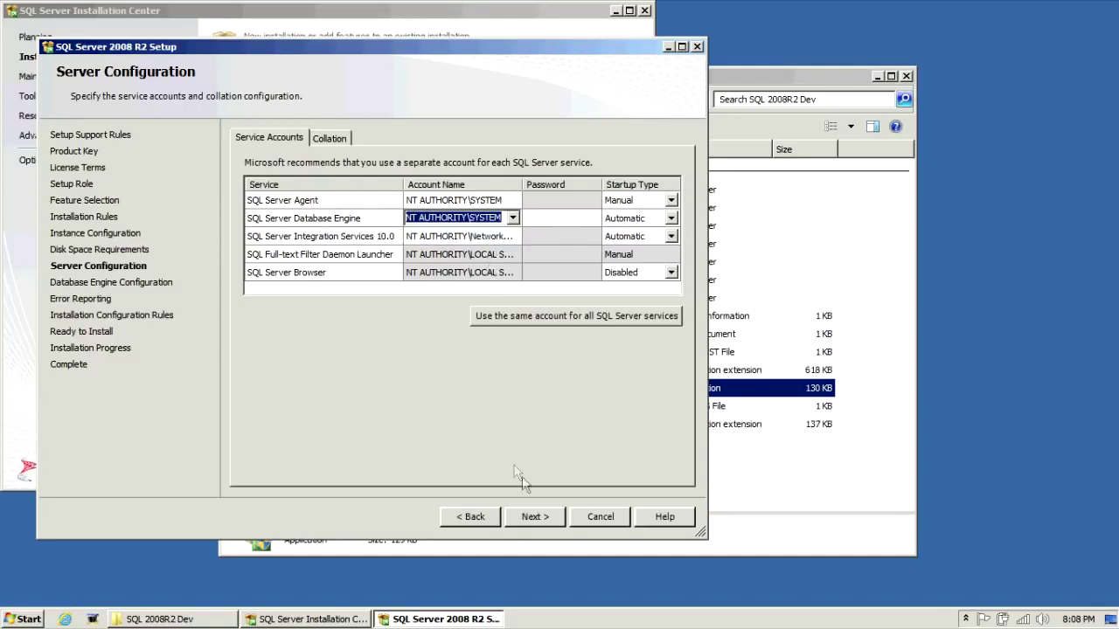
pyautogui.click(536, 516)
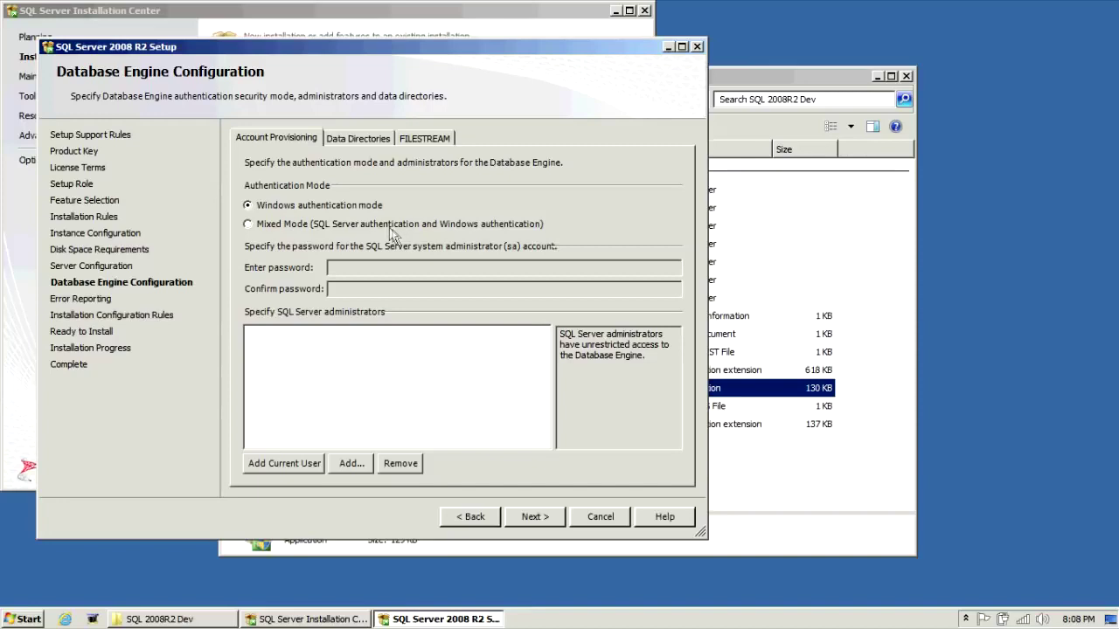
# - Switch to Mixed Mode authentication and enter the sa password
pyautogui.click(393, 229)
pyautogui.click(380, 270)
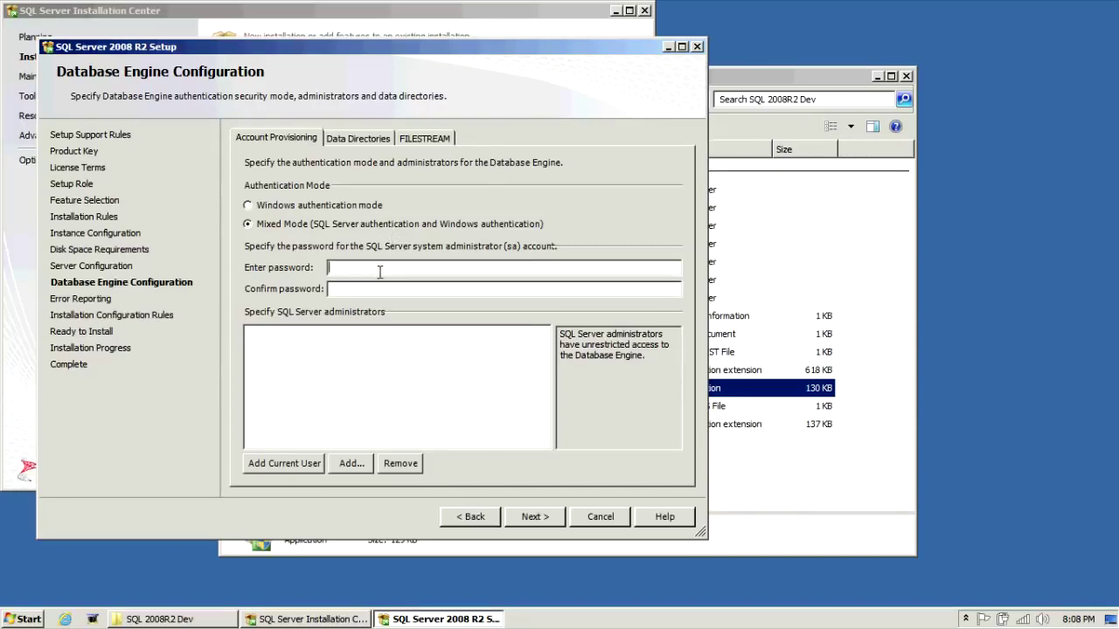
pyautogui.write('P@ssw0rdP@ssw0rd')
# - Add the current user as a SQL Server administrator and show the Data Directories tab
pyautogui.click(320, 465)
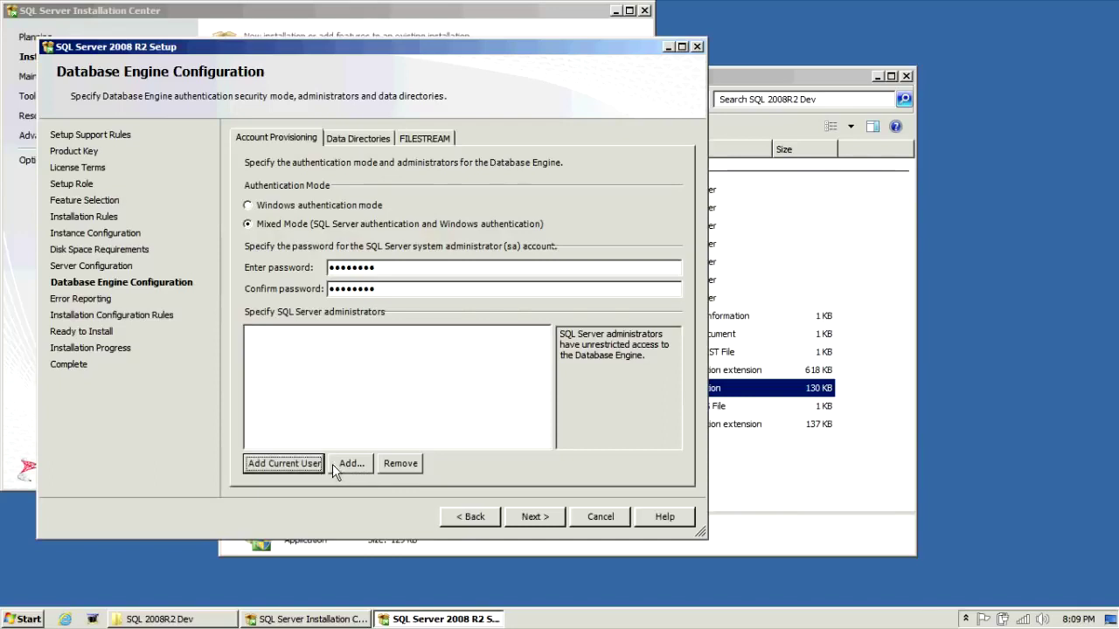
pyautogui.click(333, 464)
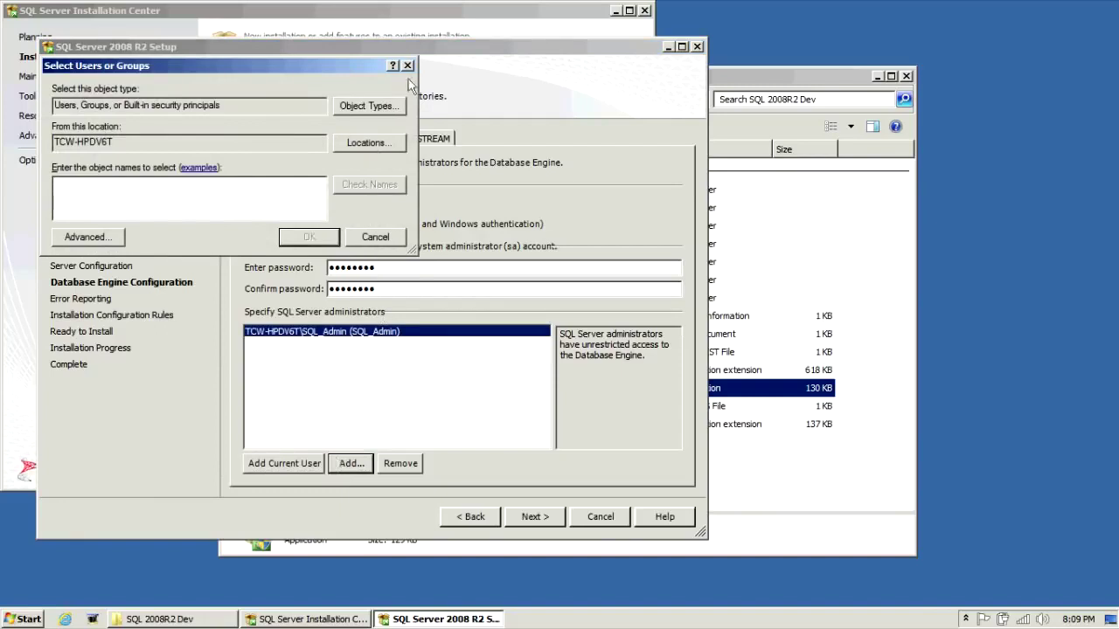
pyautogui.click(407, 66)
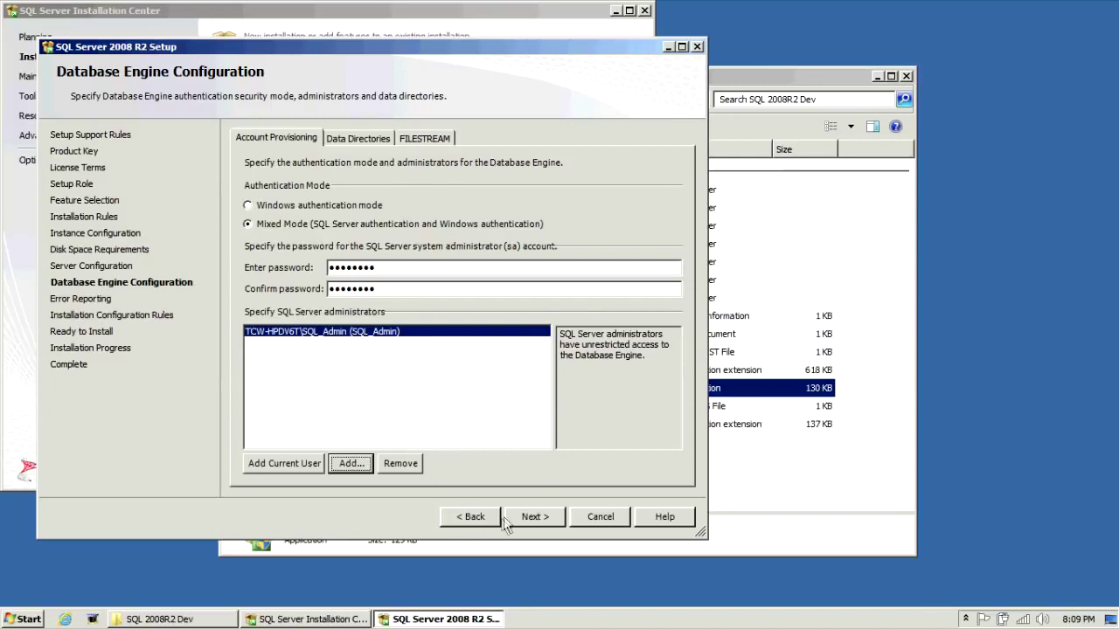
pyautogui.click(361, 139)
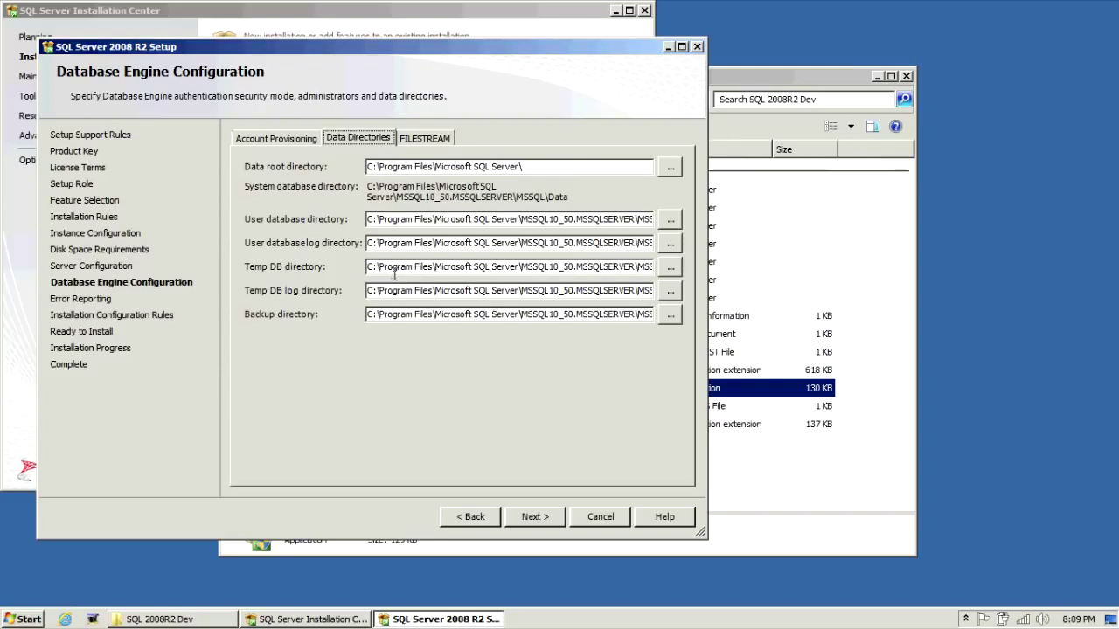
# - Review the Temp DB log and Backup paths, keeping all default data directories
pyautogui.click(398, 291)
pyautogui.moveTo(411, 317); pyautogui.dragTo(521, 316)
pyautogui.click(505, 315)
pyautogui.click(535, 517)
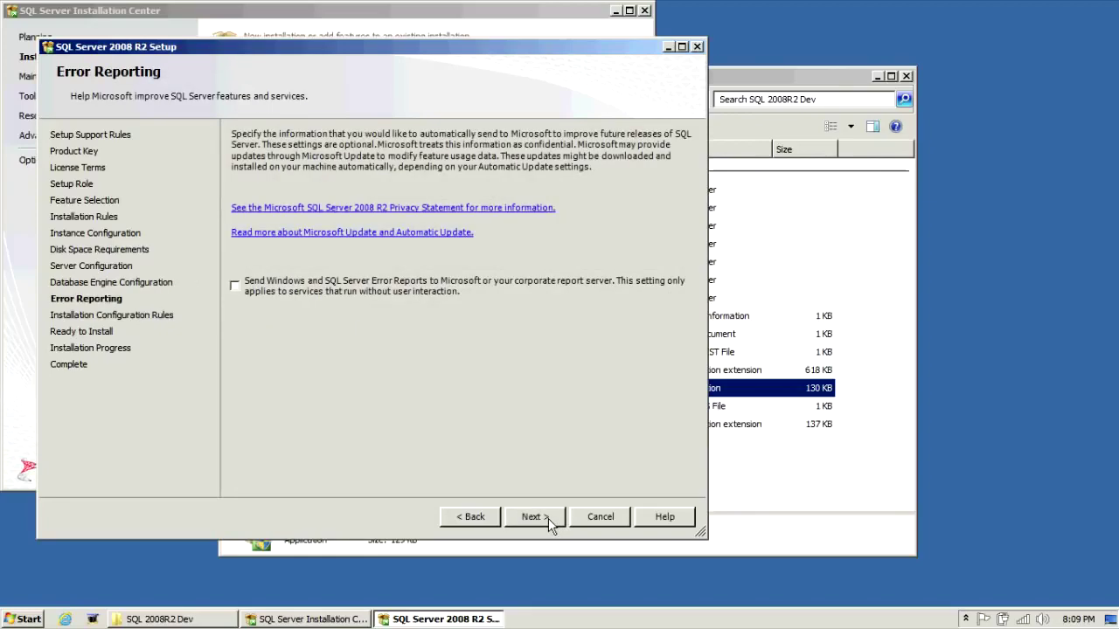
# - Keep error reporting disabled, check the configuration rule details, and begin the Developer installation
pyautogui.click(548, 518)
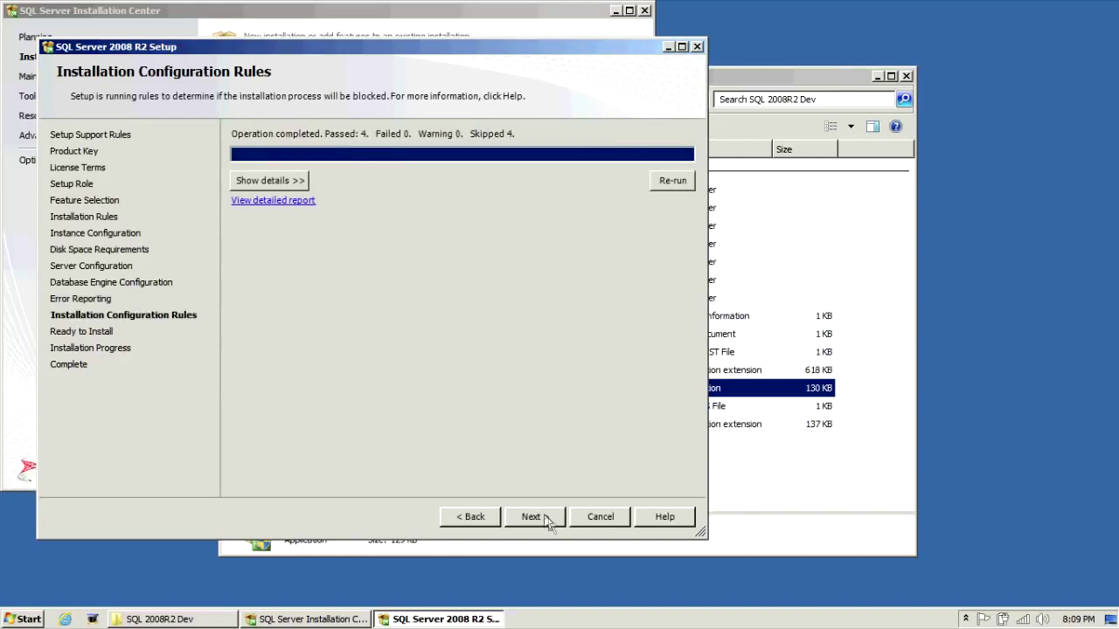
pyautogui.click(290, 180)
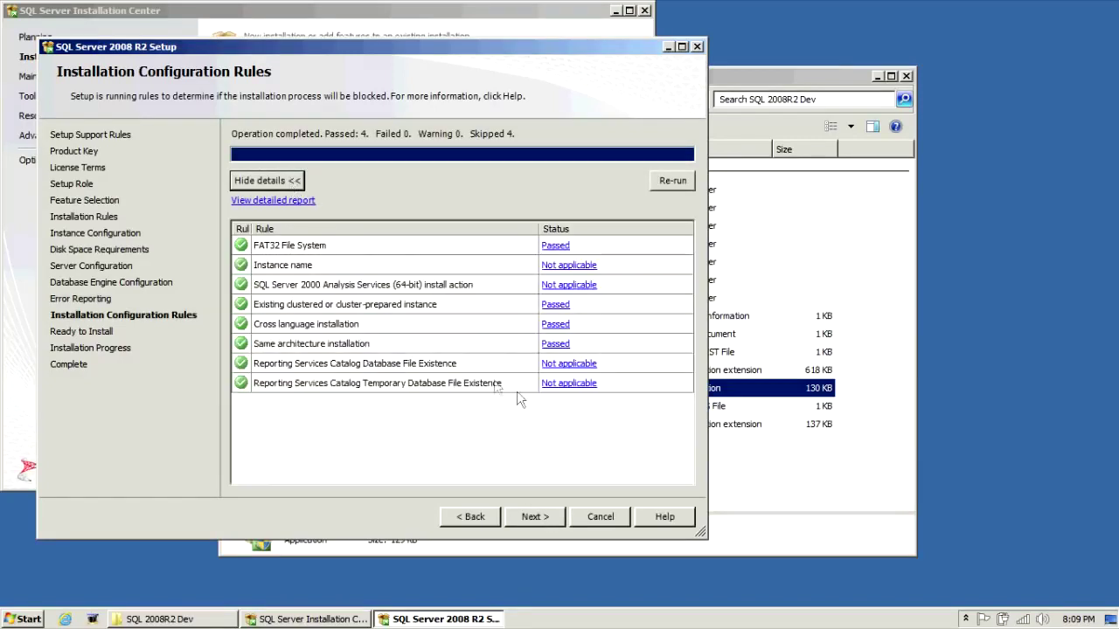
pyautogui.click(535, 517)
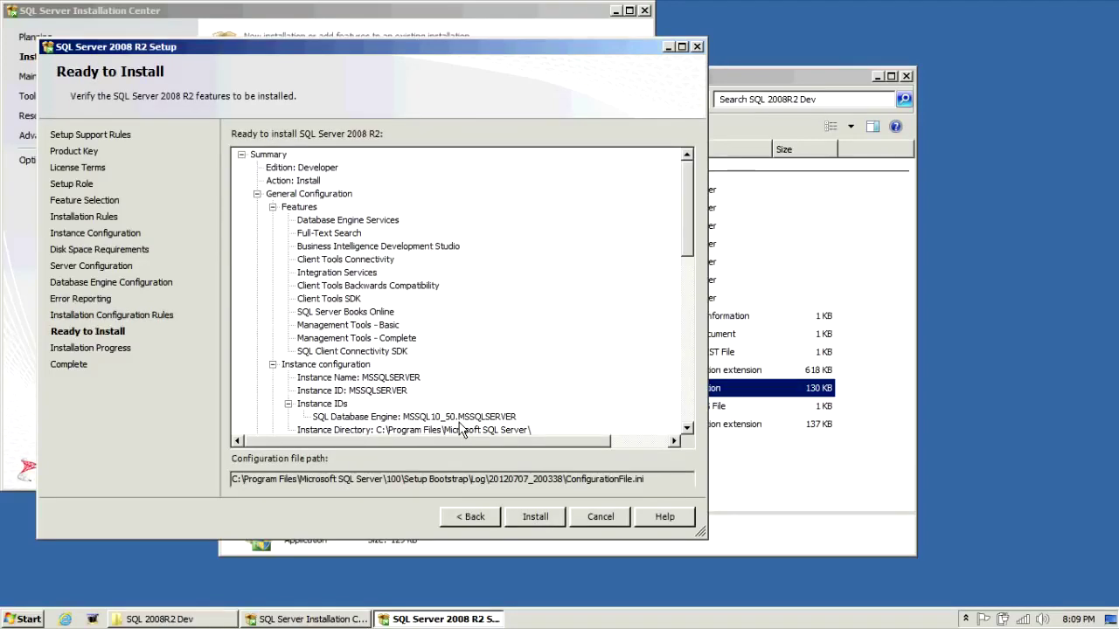
pyautogui.click(538, 522)
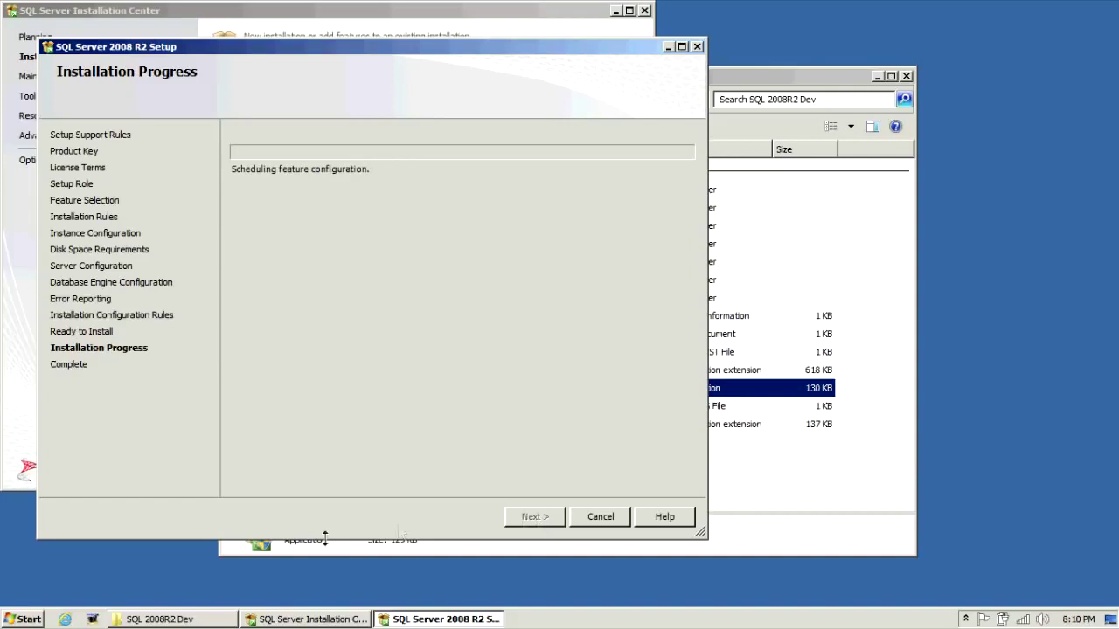
# - Close the completed Setup wizard and the SQL Server Installation Center window
pyautogui.click(91, 619)
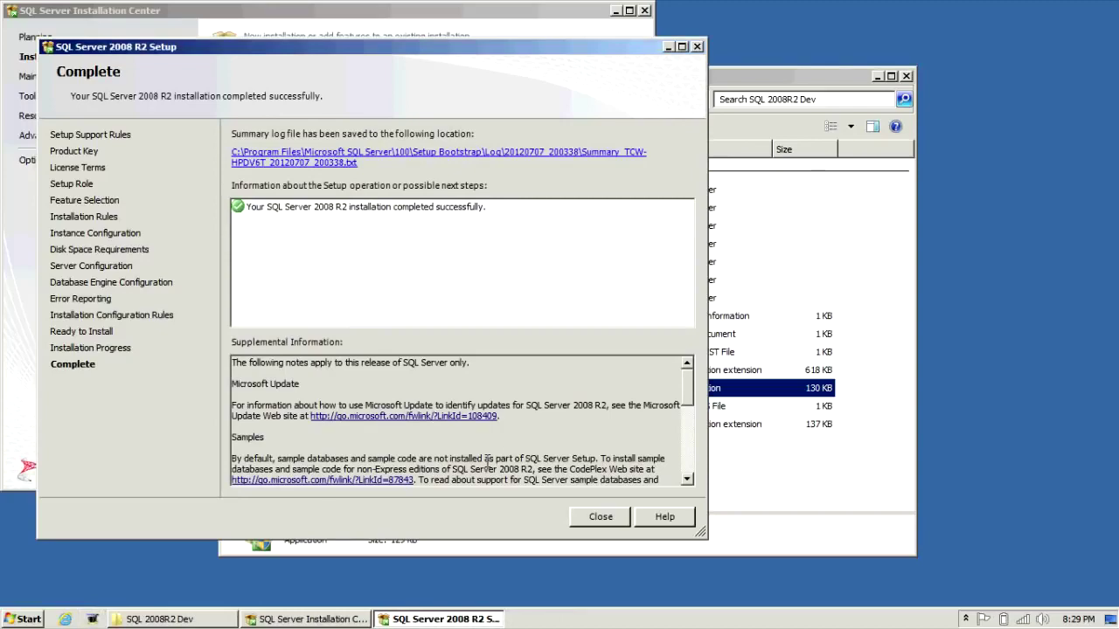
pyautogui.click(593, 519)
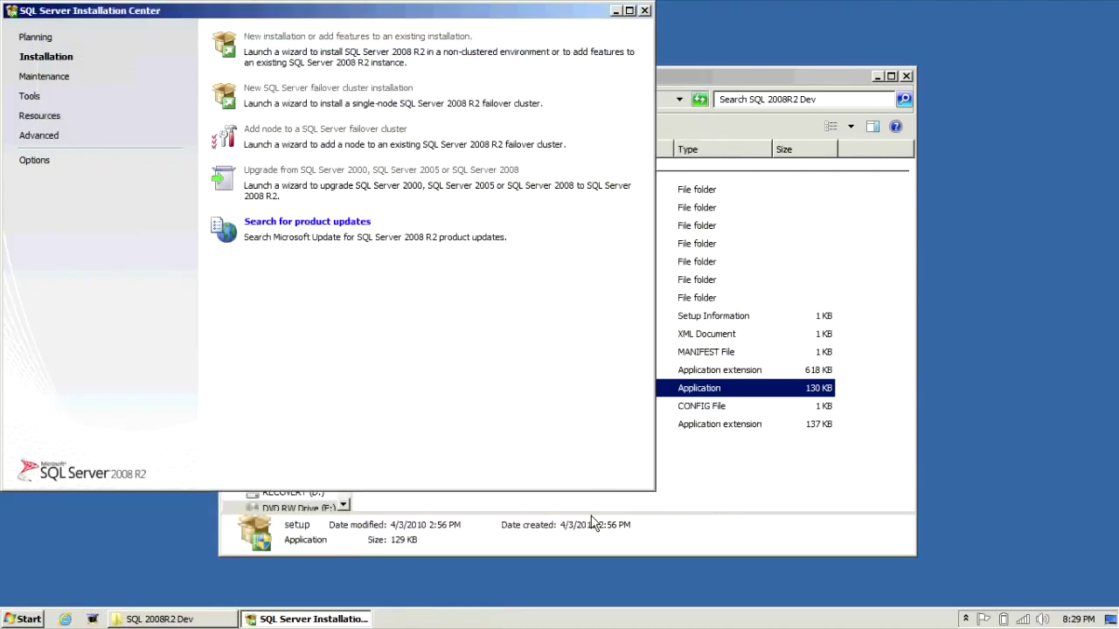
pyautogui.click(644, 11)
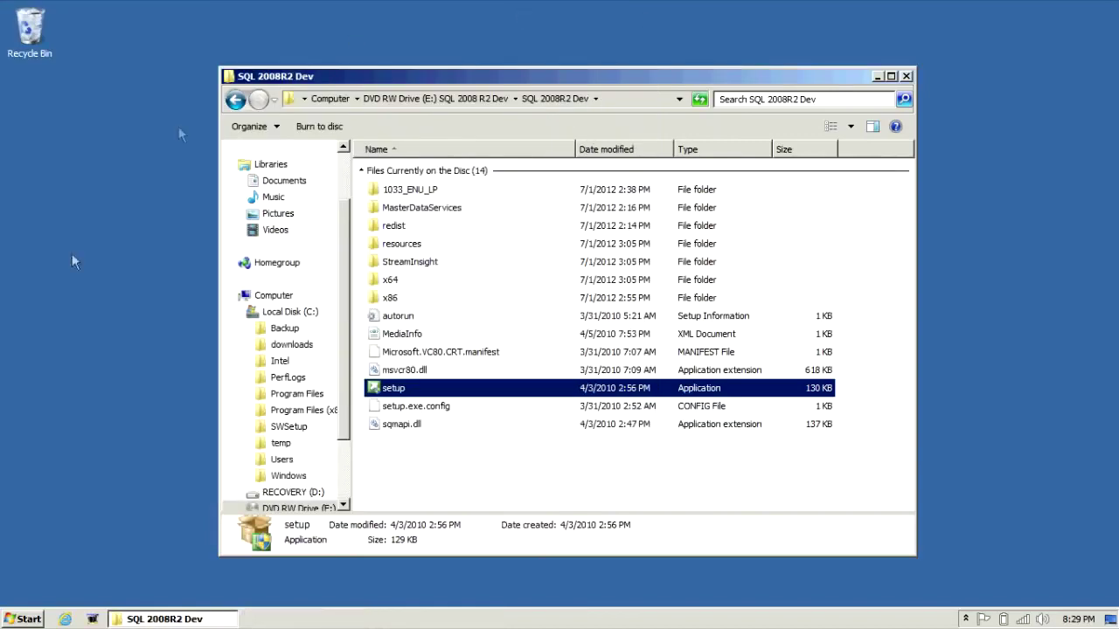
# - Launch SQL Server Management Studio from the Microsoft SQL Server 2008 R2 Start menu group
pyautogui.click(17, 621)
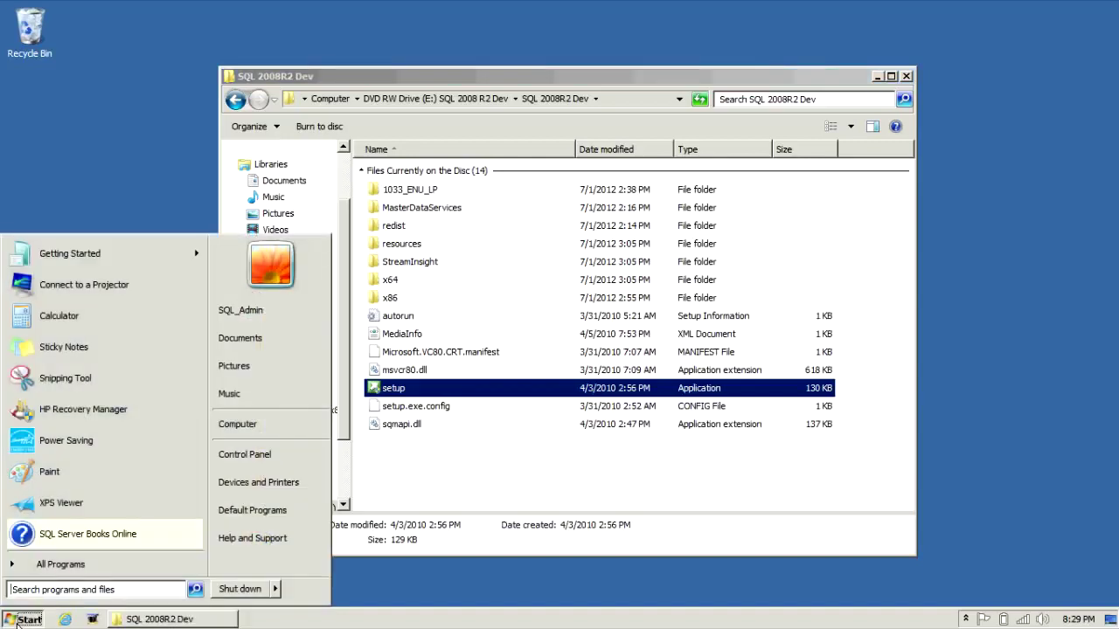
pyautogui.click(47, 570)
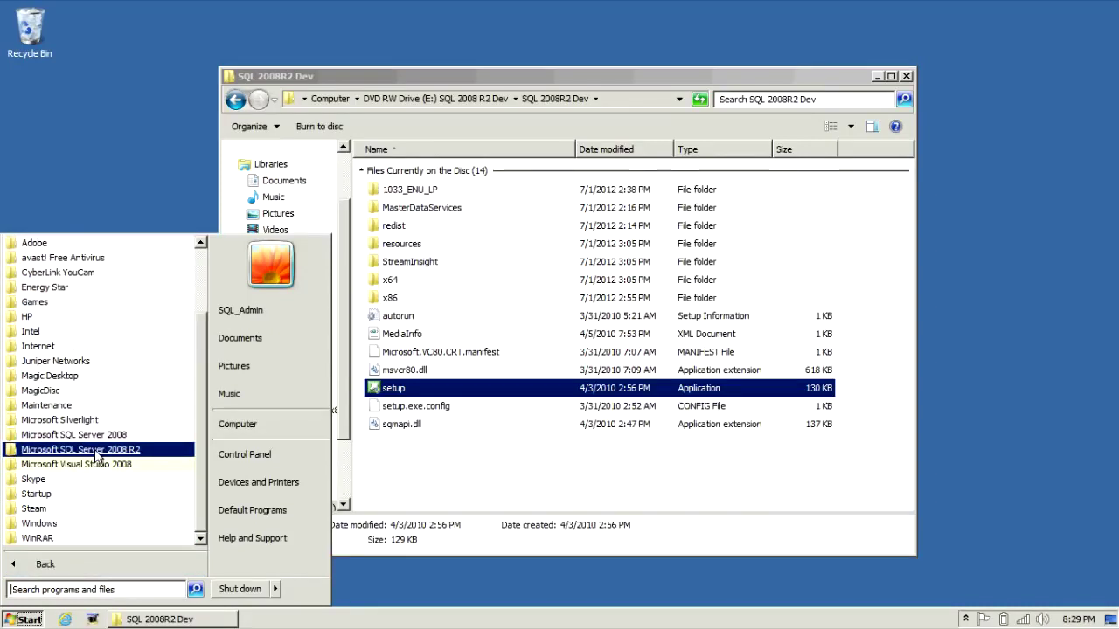
pyautogui.click(96, 451)
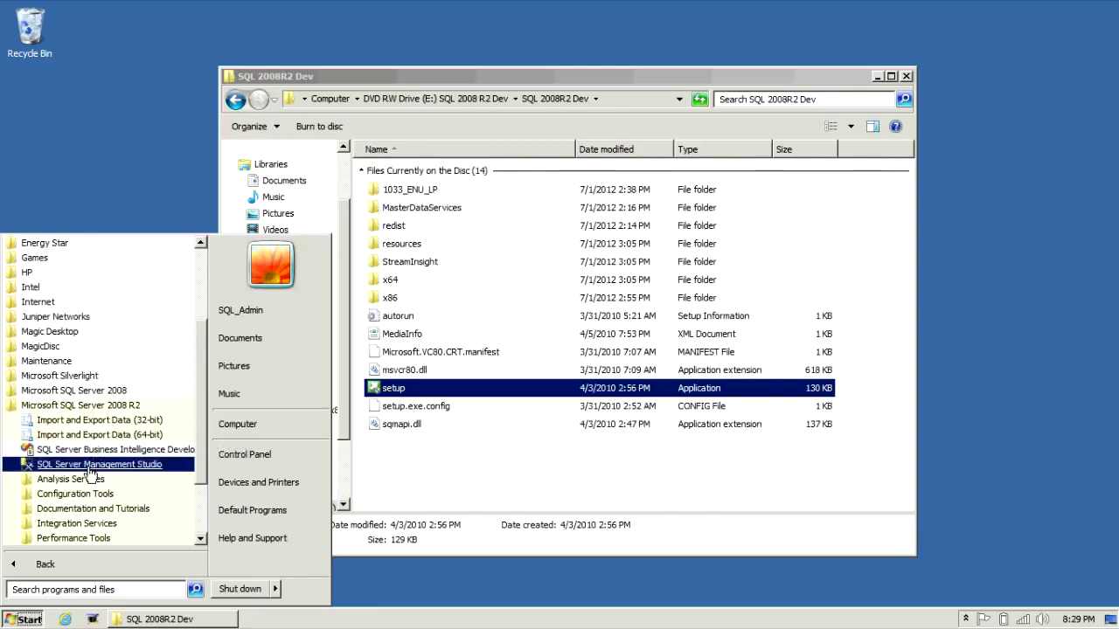
pyautogui.click(88, 467)
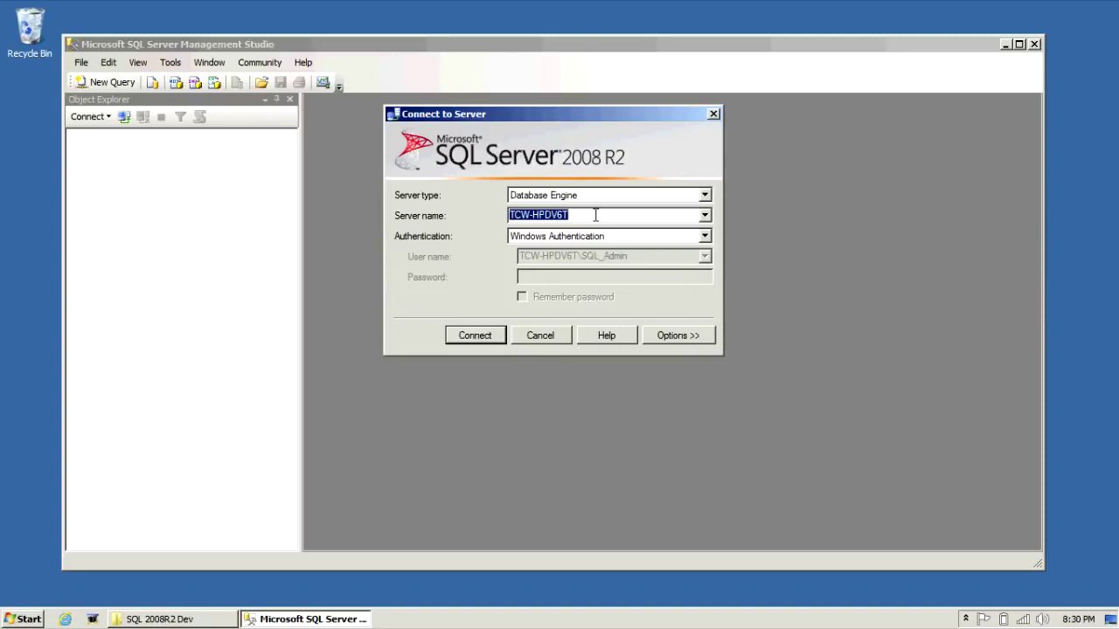
# - Connect to the local Database Engine and expand Databases > System Databases (master, model, msdb, tempdb)
pyautogui.click(491, 339)
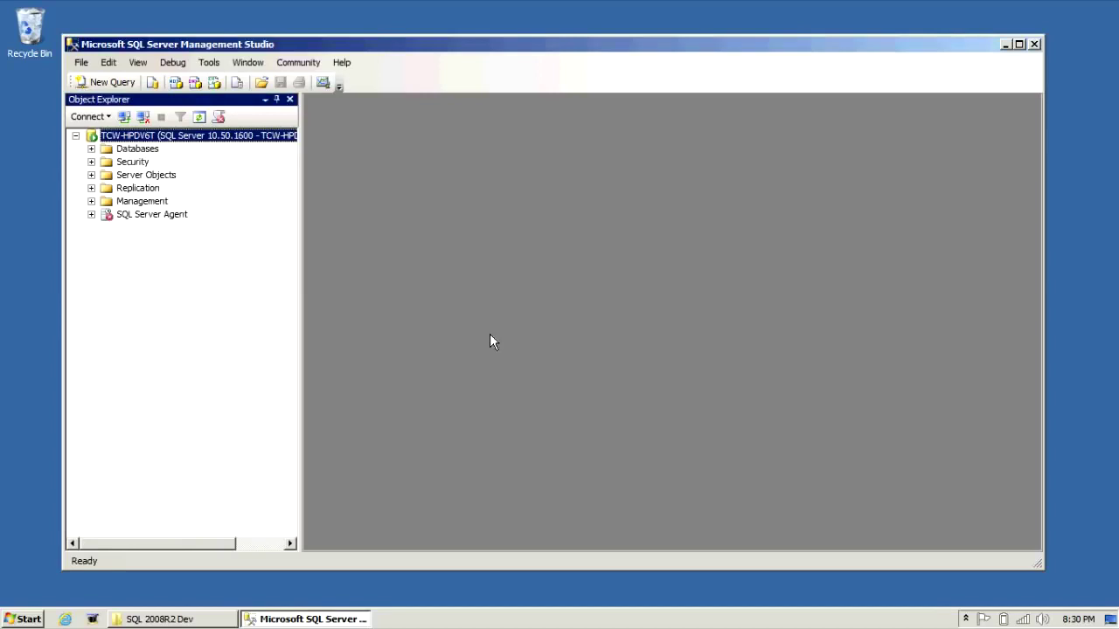
pyautogui.click(91, 148)
pyautogui.click(107, 163)
pyautogui.click(107, 162)
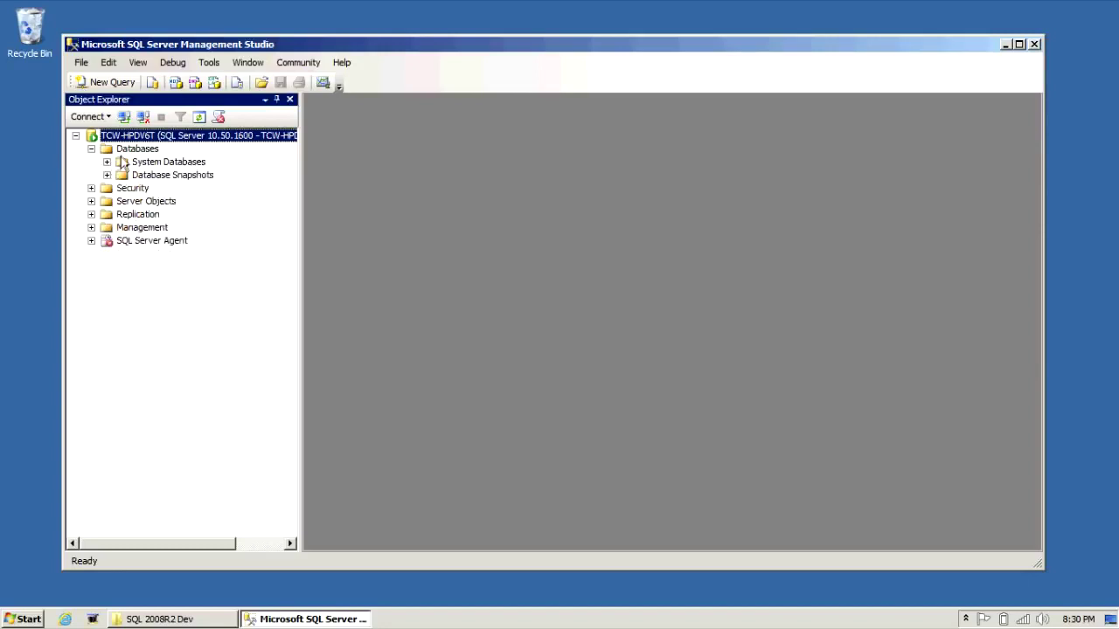
pyautogui.click(106, 162)
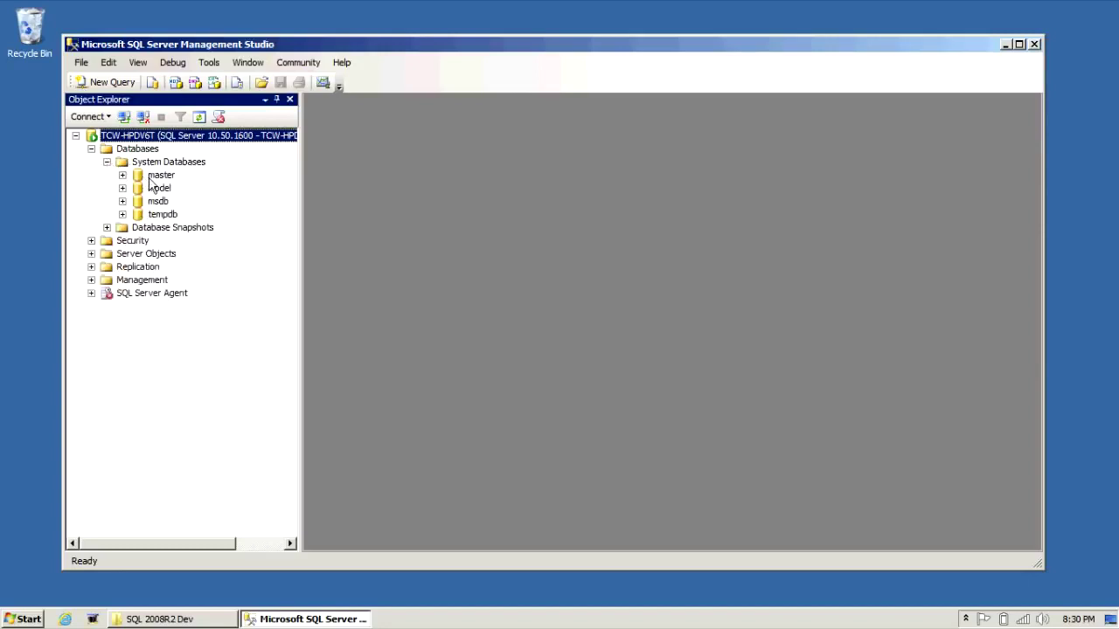